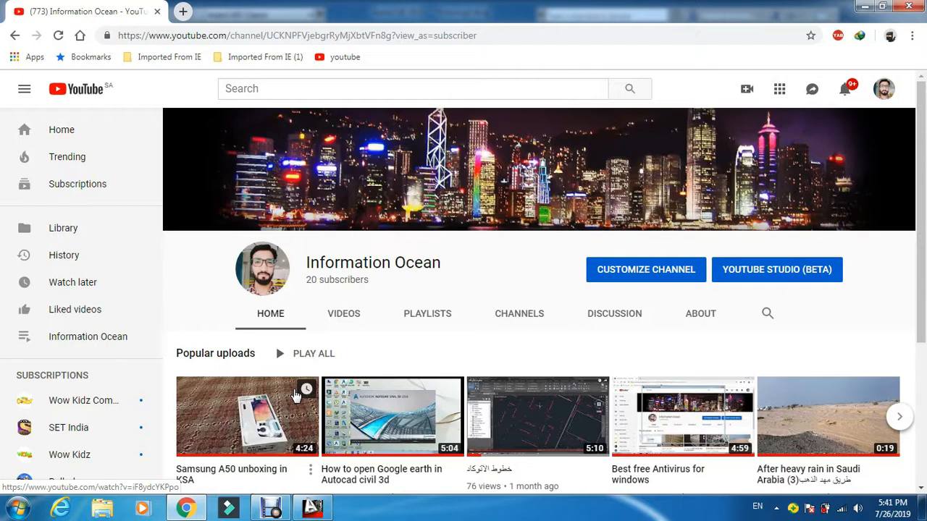
- Switch to AutoCAD and draw an open L-shaped polyline with Ortho on: one segment straight down, then a longer one to the right
click(312, 509)
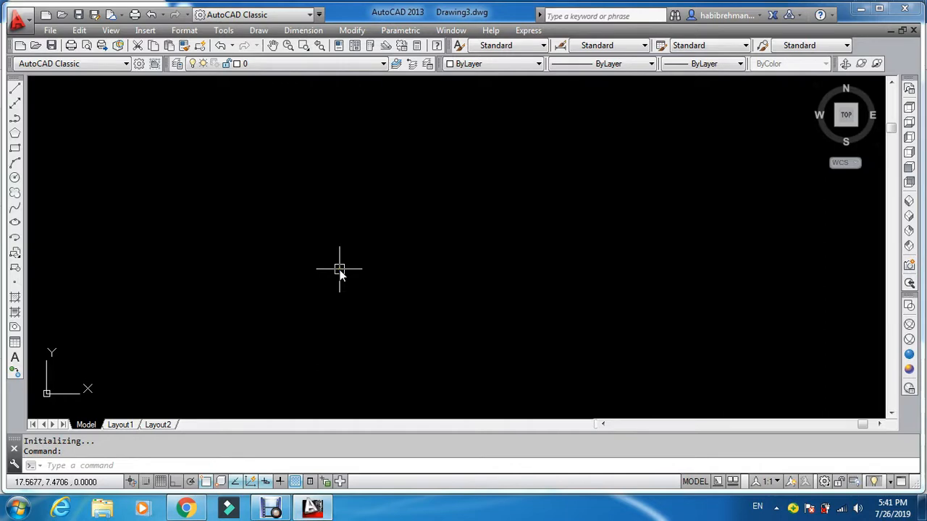
text(pl)
key(Return)
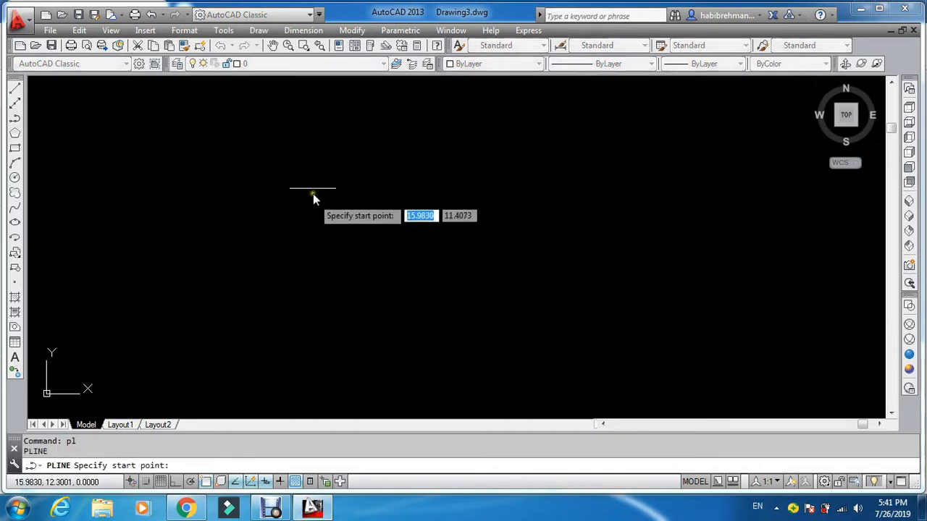
click(313, 204)
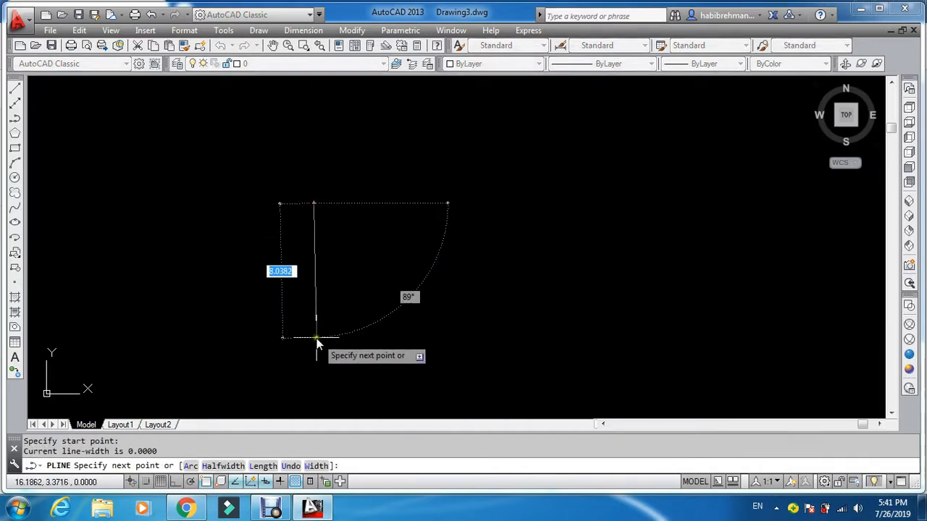
key(F8)
click(314, 331)
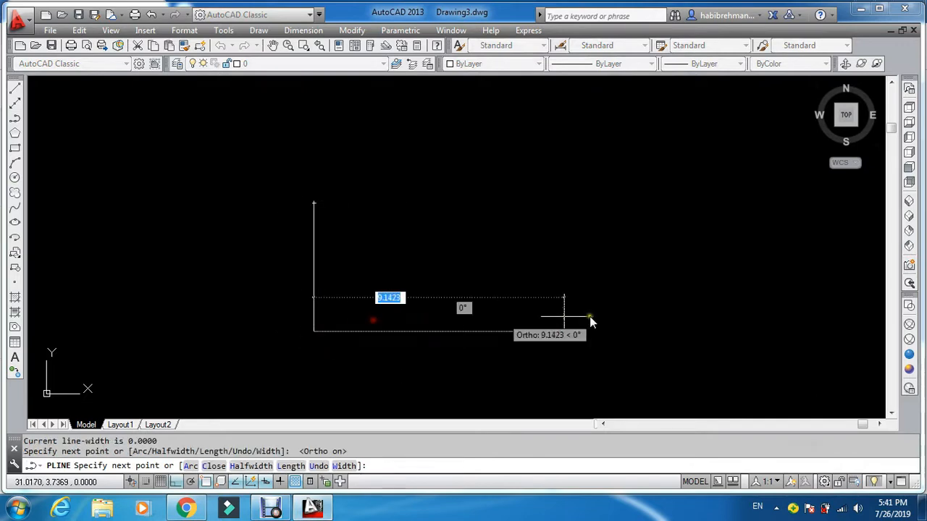
click(666, 331)
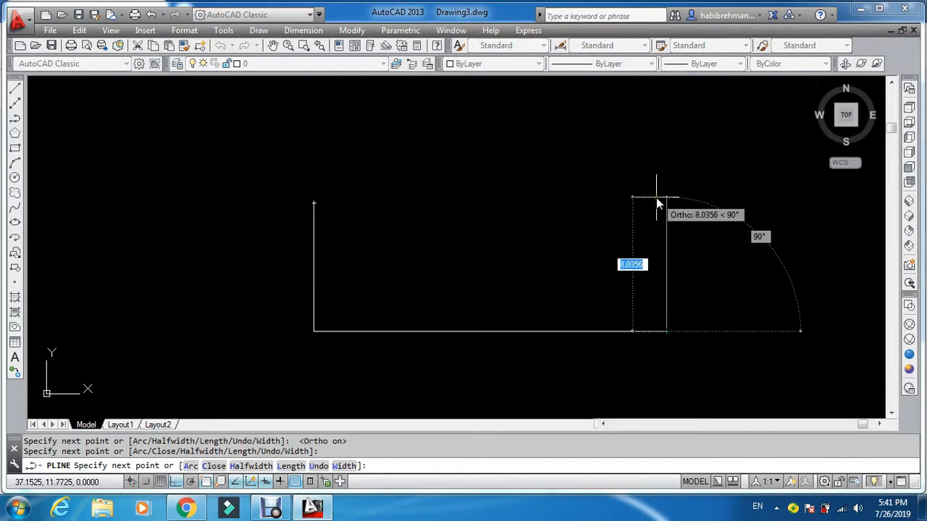
key(Escape)
click(431, 243)
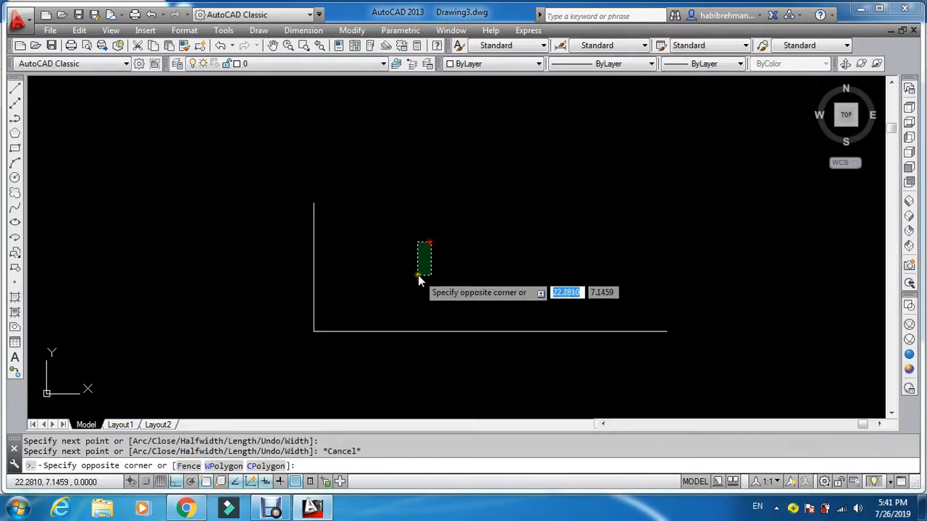
key(Escape)
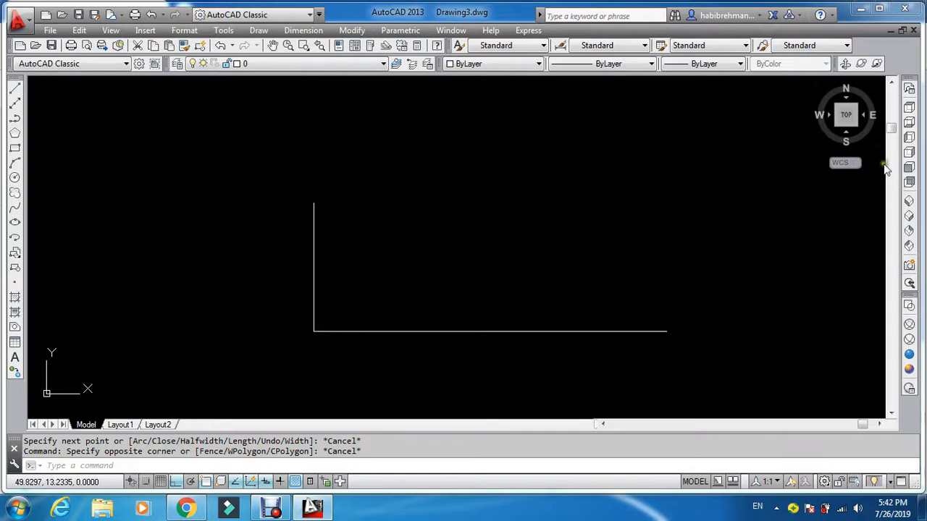
- Set the viewpoint to the Front view and centre the line in it
click(910, 167)
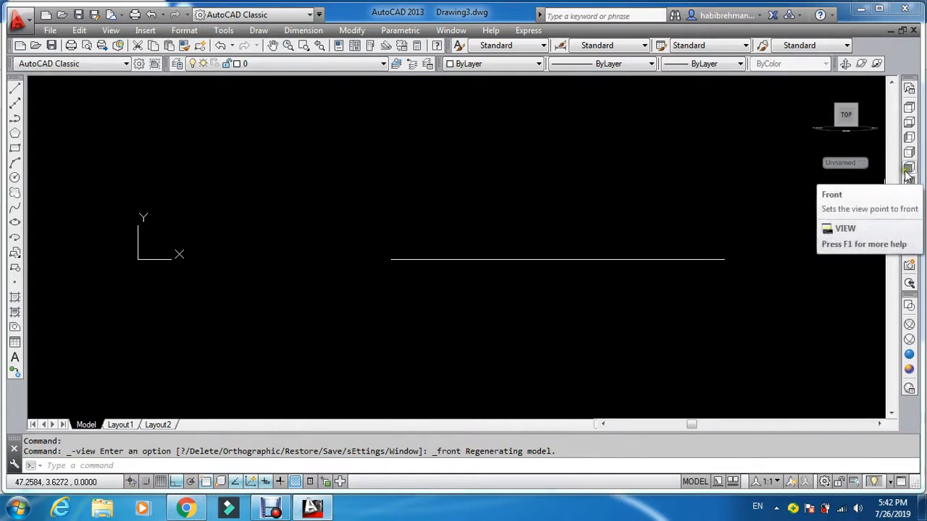
middle_drag(748, 235, 573, 248)
key(Escape)
key(Escape)
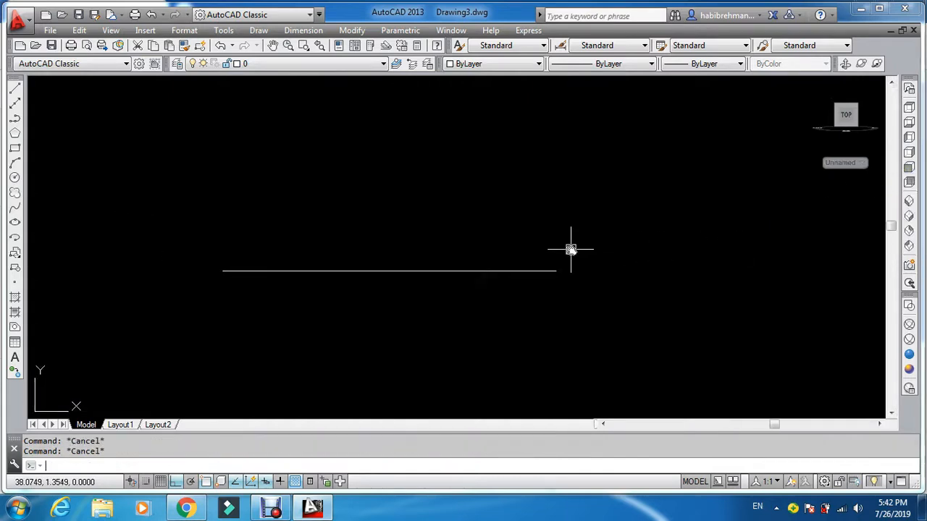
- Start a polyline at the line's right end, going up about 2.48 and right about 2.5
text(pl)
key(Return)
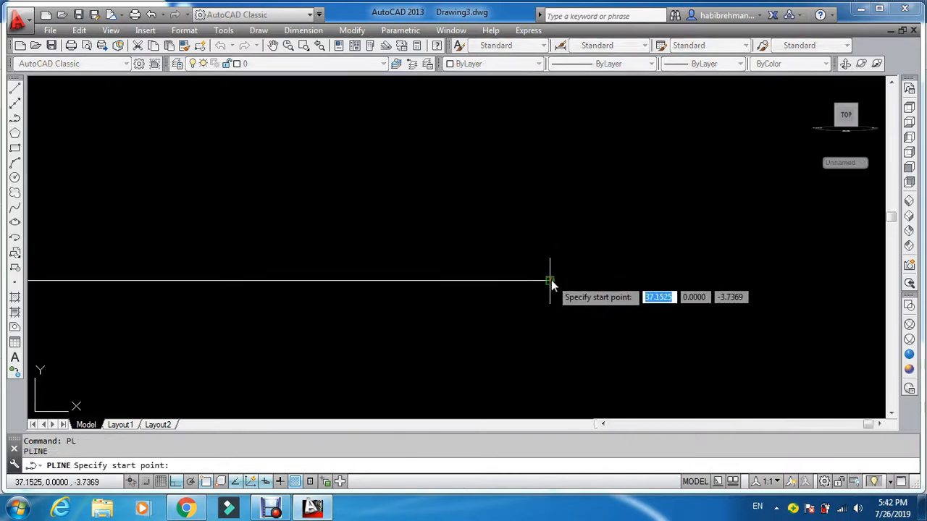
click(551, 279)
scroll(553, 265, up, 2)
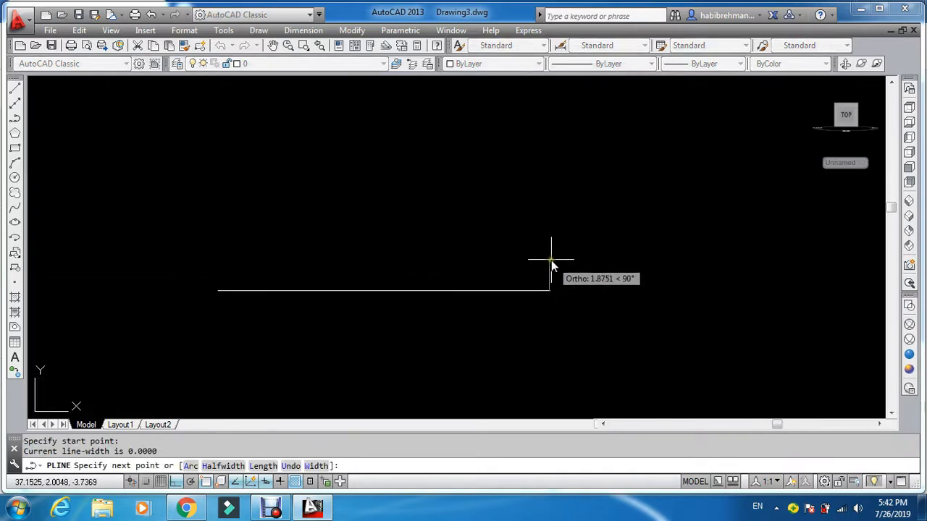
click(551, 252)
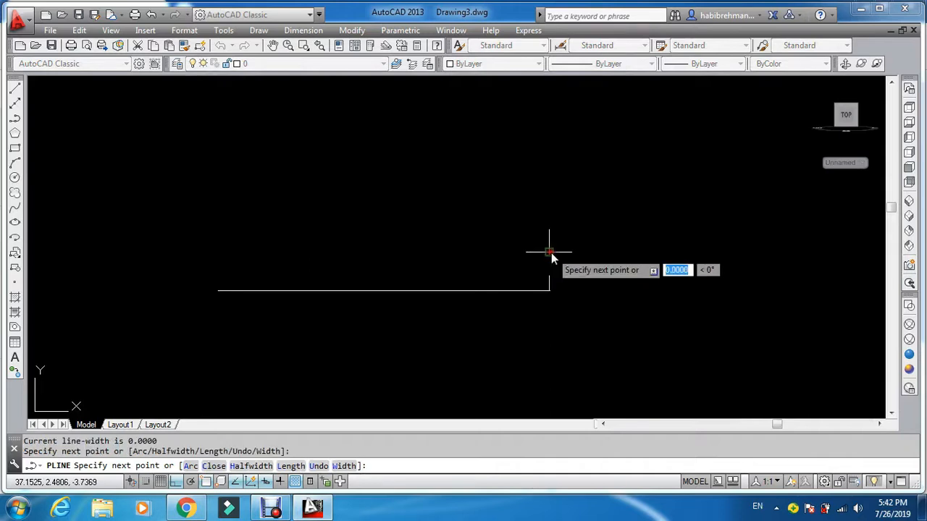
scroll(572, 255, up, 2)
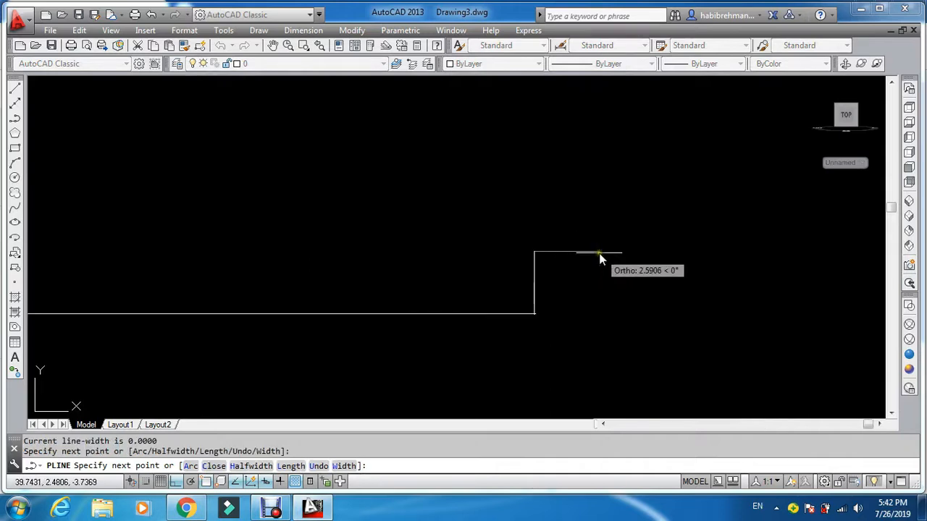
click(598, 254)
- Continue the profile with small downward and leftward steps of about 0.35 each, ending in a downward segment of about 0.22
scroll(594, 278, up, 2)
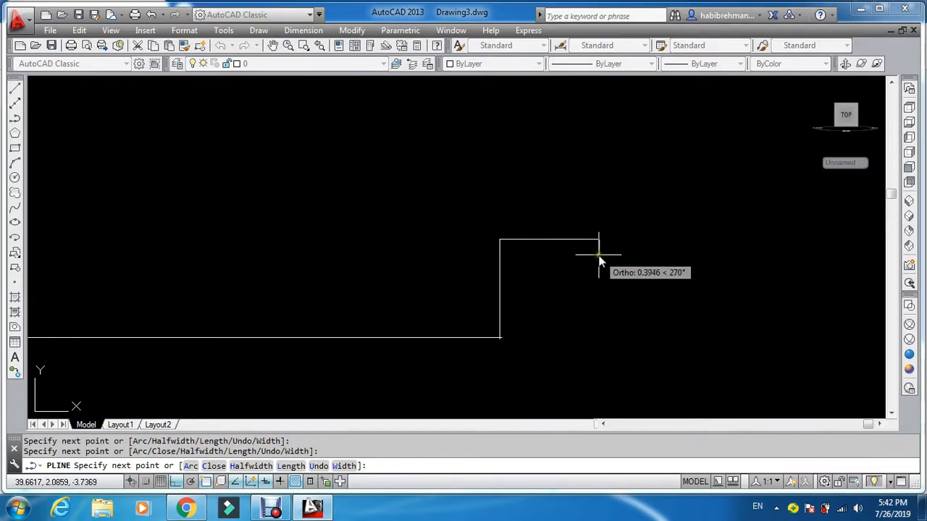
click(596, 254)
scroll(587, 261, up, 2)
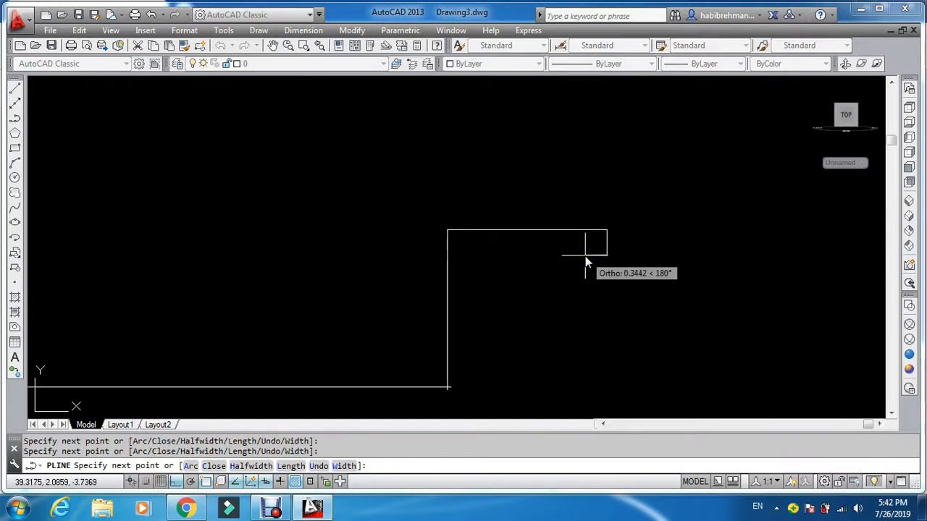
click(585, 255)
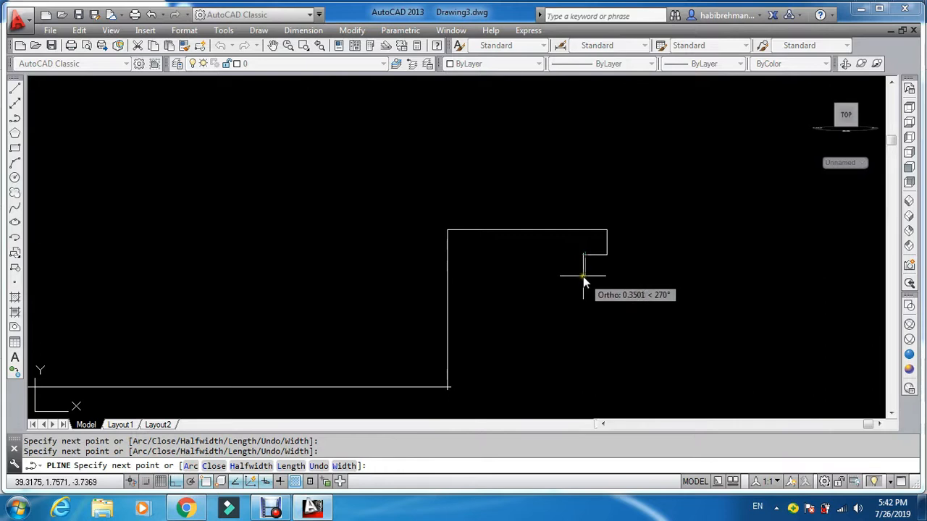
click(585, 278)
click(562, 281)
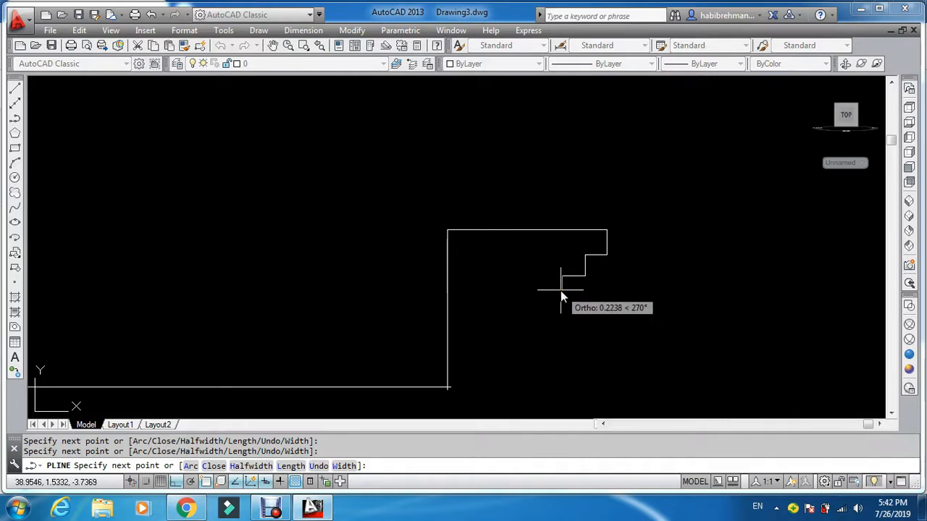
click(561, 291)
- Add an arc segment with Ortho off, curving down and left to about 37.76, 0.46
text(a)
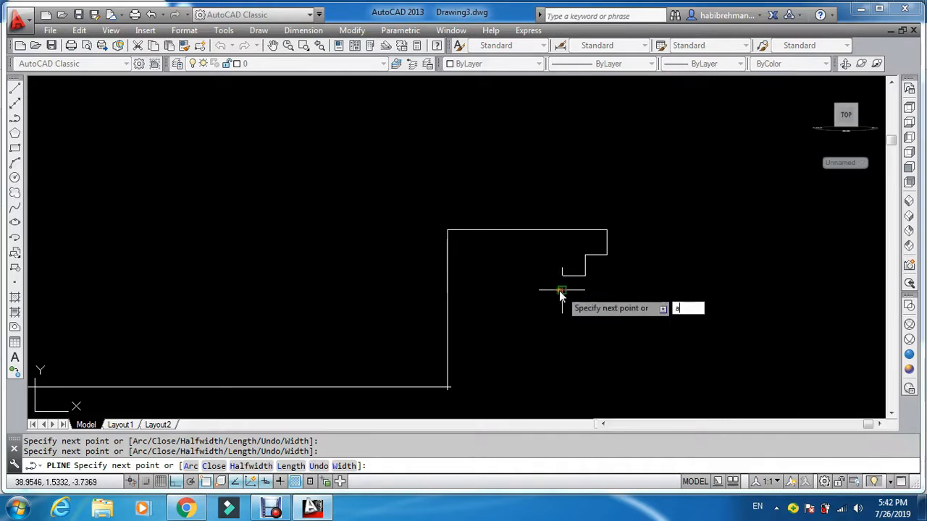
key(Return)
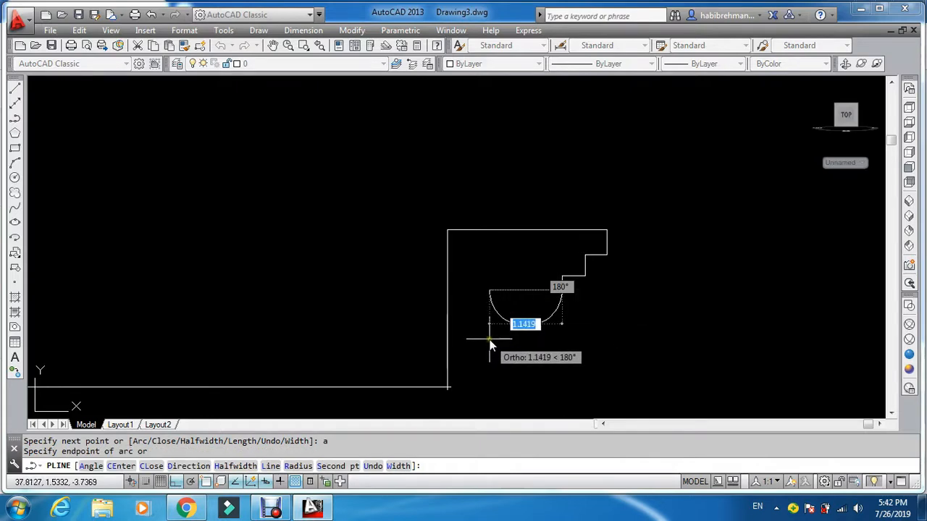
key(F9)
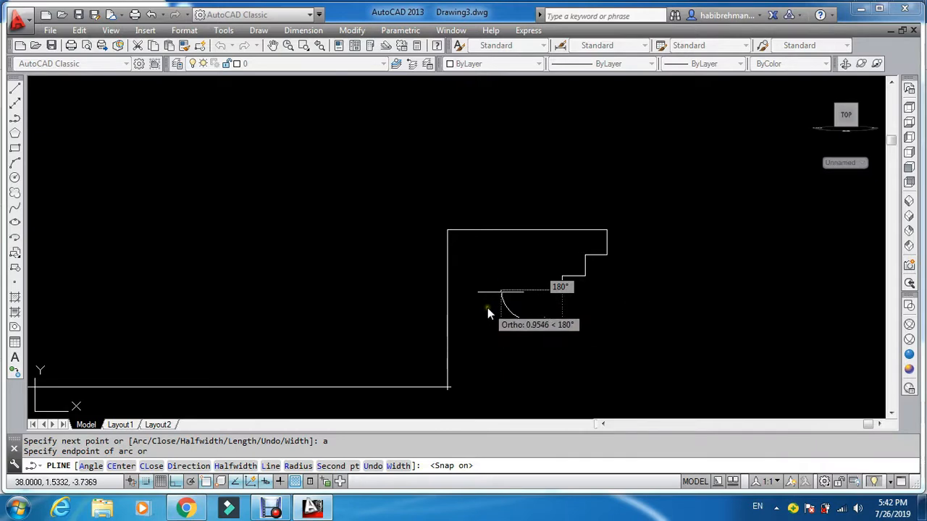
key(F8)
key(F9)
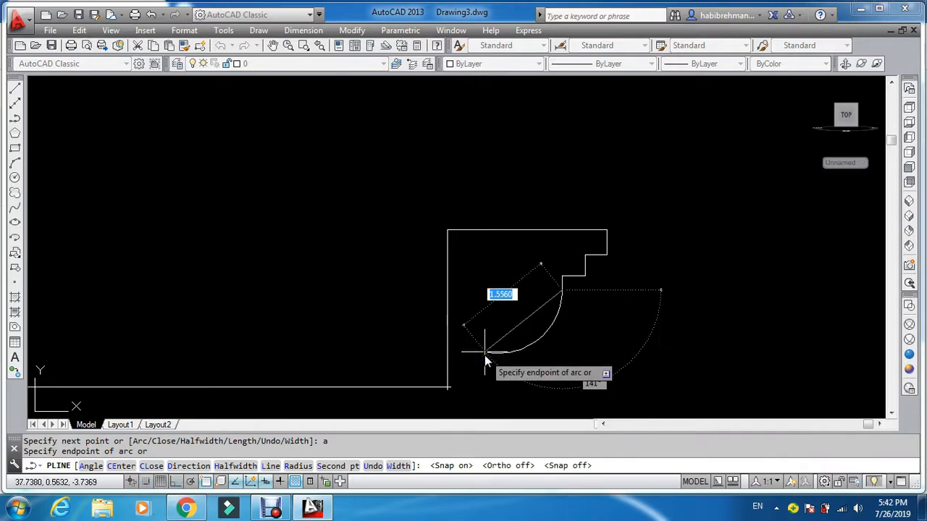
click(485, 359)
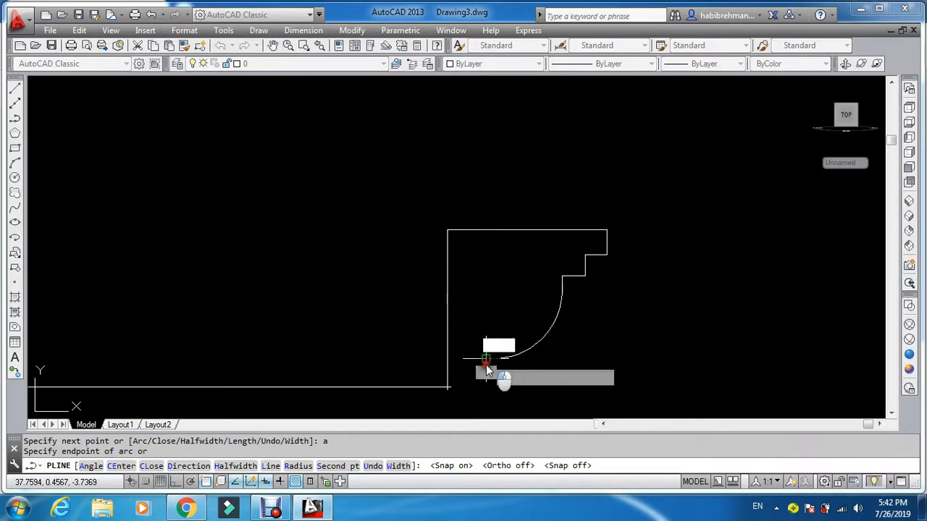
- Return to straight segments with Ortho on, add small steps of about 0.25 down and left, and end below the profile's vertical edge
text(l)
key(Return)
scroll(483, 389, up, 2)
key(F8)
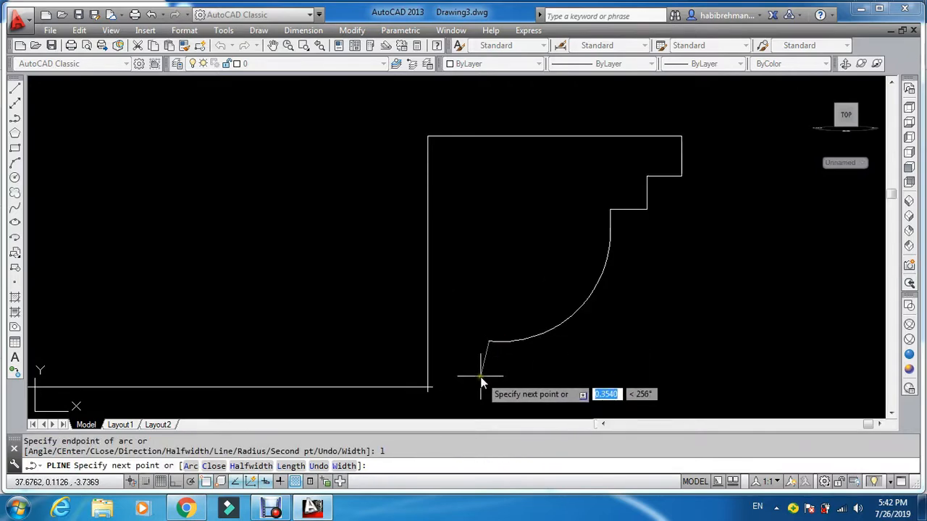
scroll(482, 377, up, 2)
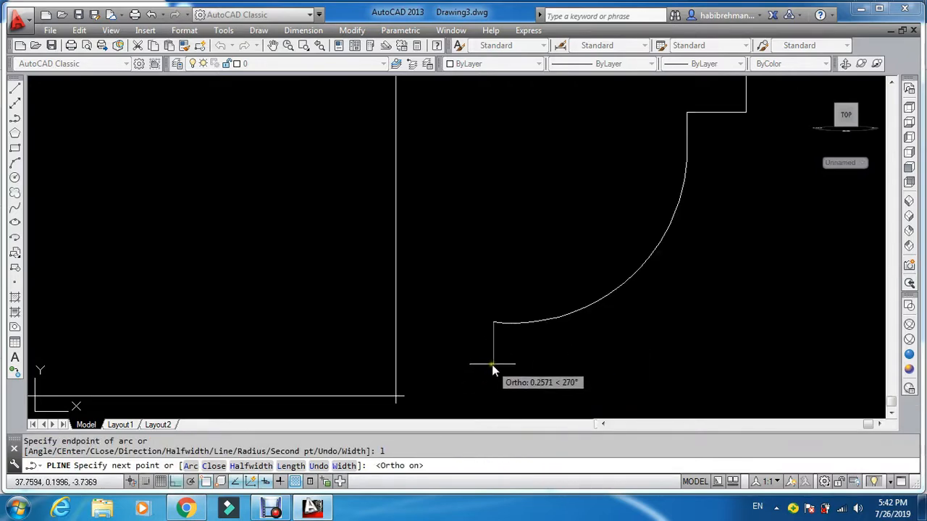
click(487, 360)
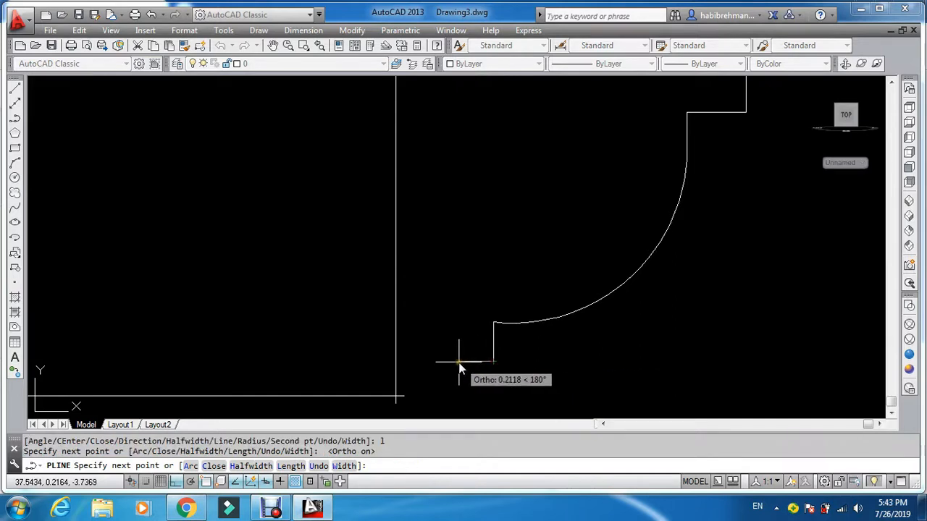
click(453, 360)
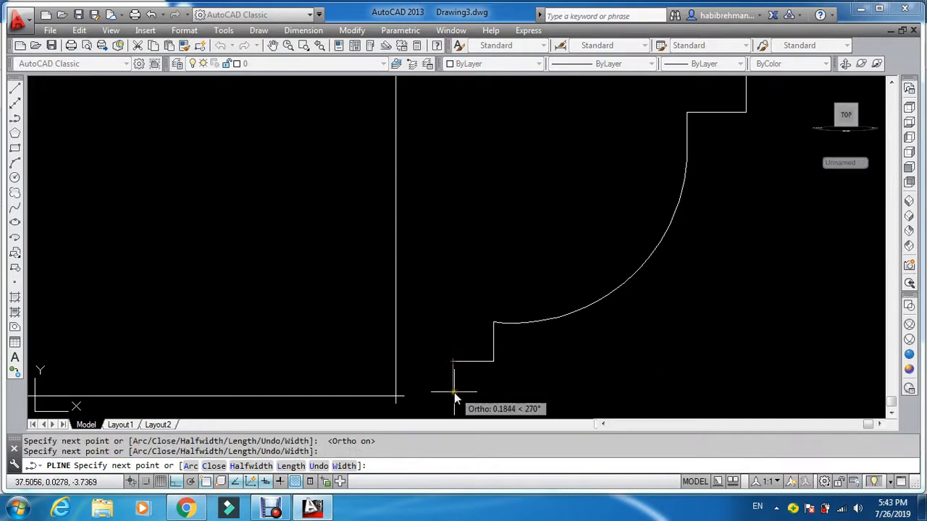
click(452, 400)
scroll(404, 400, up, 8)
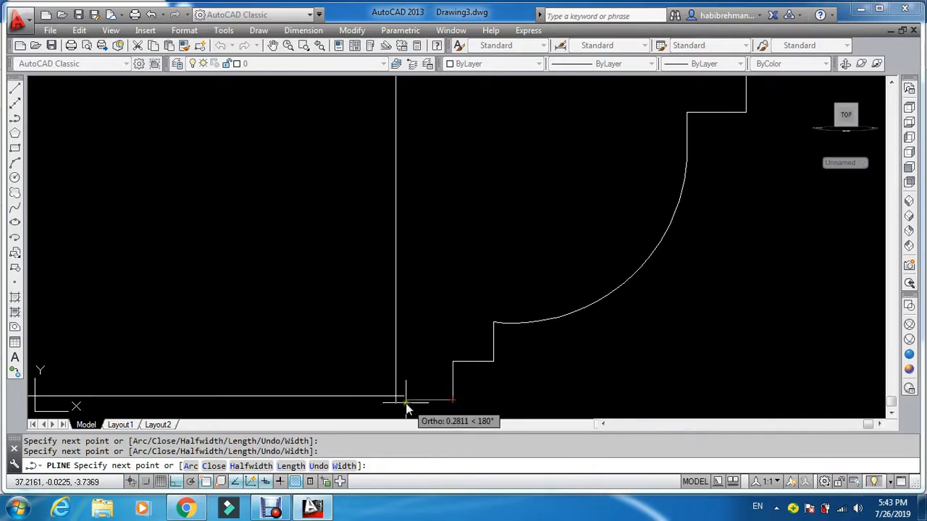
click(331, 391)
key(Escape)
key(Escape)
key(Escape)
- Try to join the profile's vertical edge and bottom segment with a zero-radius fillet
scroll(368, 354, down, 2)
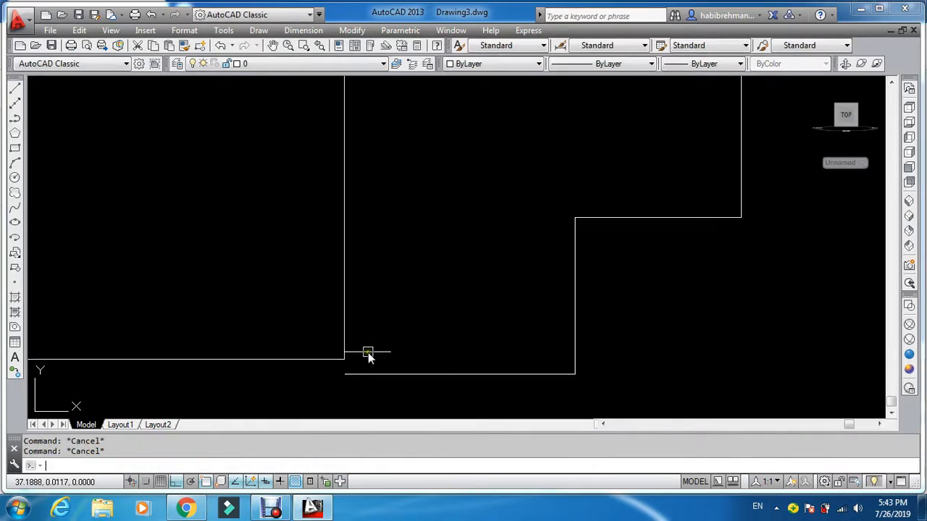
text(f)
key(Return)
click(343, 339)
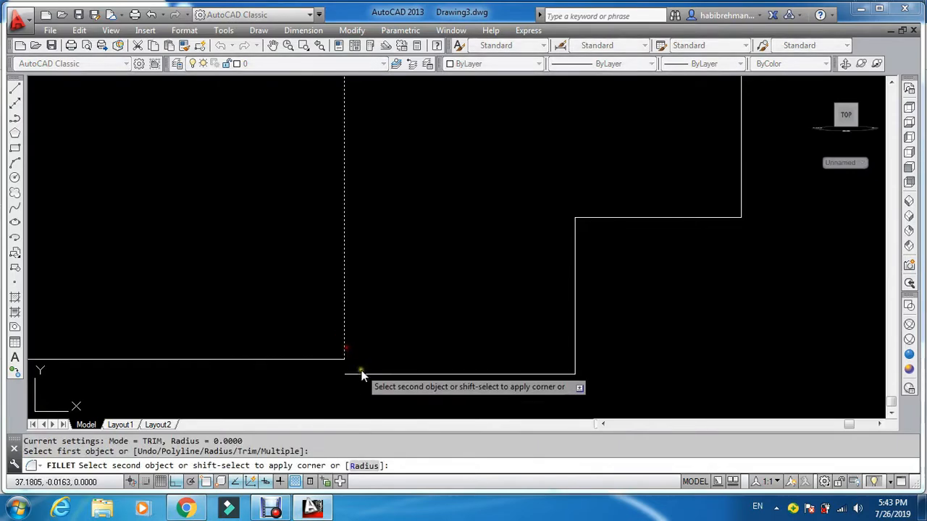
click(368, 374)
key(Escape)
- Stretch the profile's start vertex down onto the free end of its bottom segment to close the gap
click(347, 353)
scroll(346, 360, up, 2)
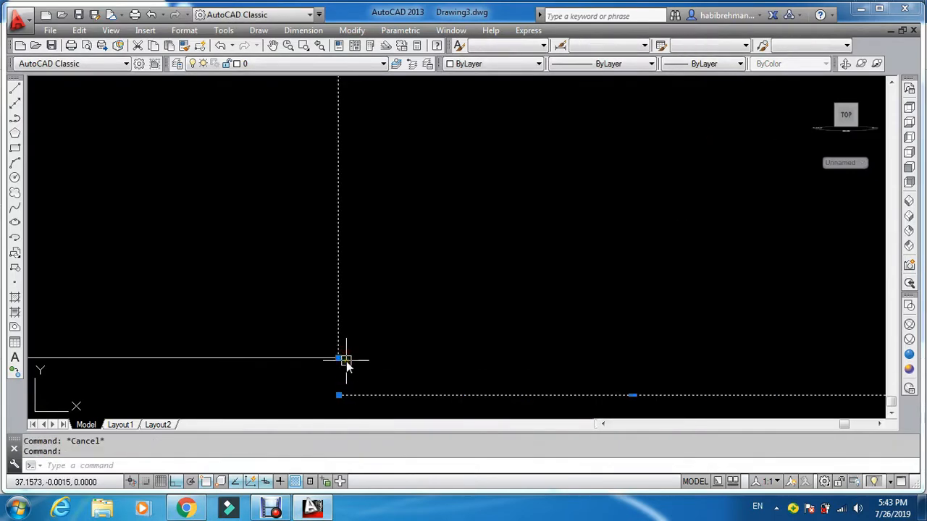
click(339, 395)
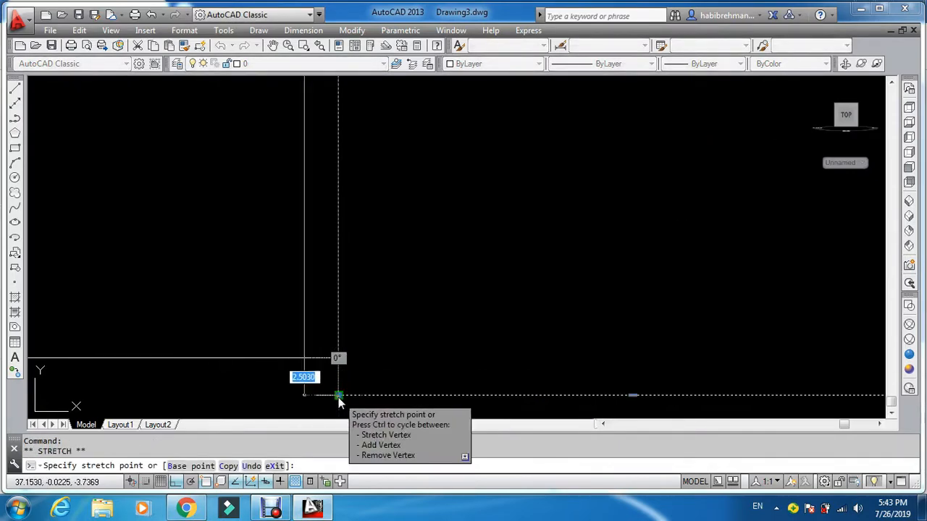
key(Escape)
- Stretch the midpoint of the profile's arc about 0.81 upward so that it curves inward
scroll(366, 292, down, 4)
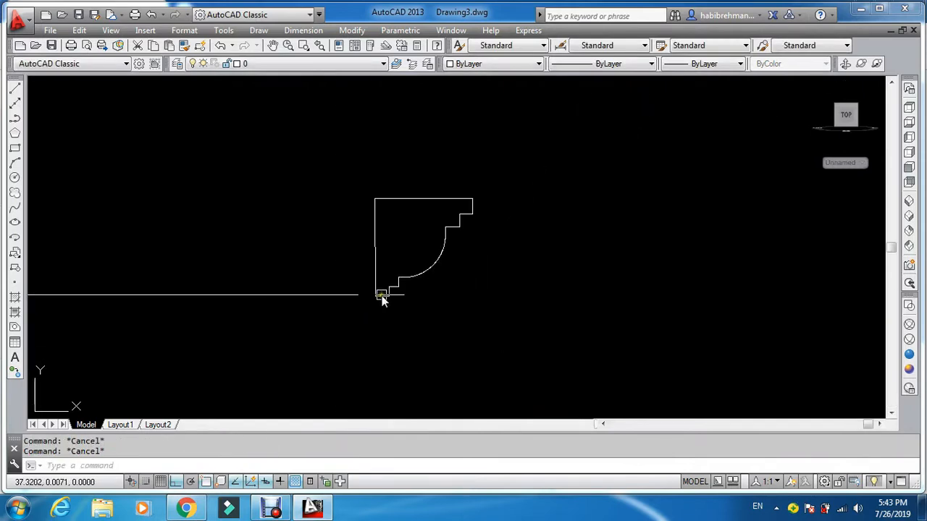
scroll(437, 277, up, 2)
scroll(437, 277, up, 2)
click(425, 260)
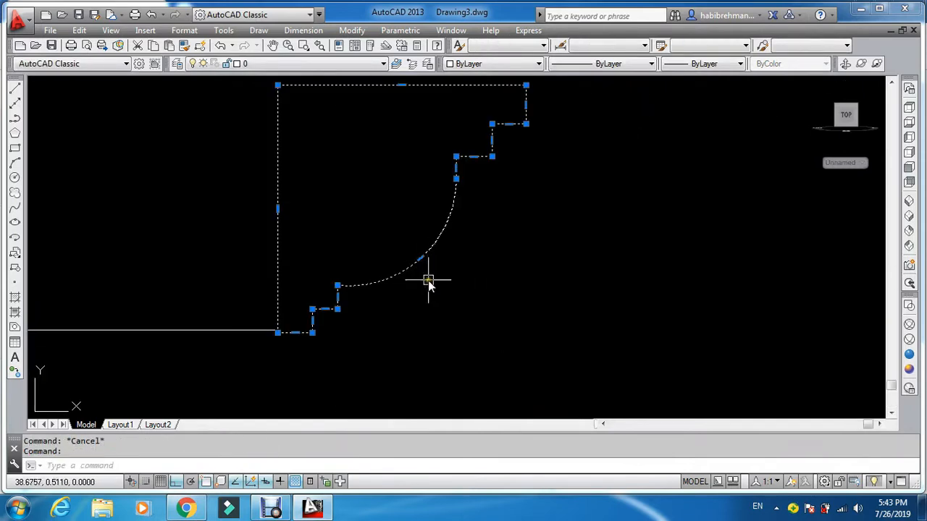
click(421, 258)
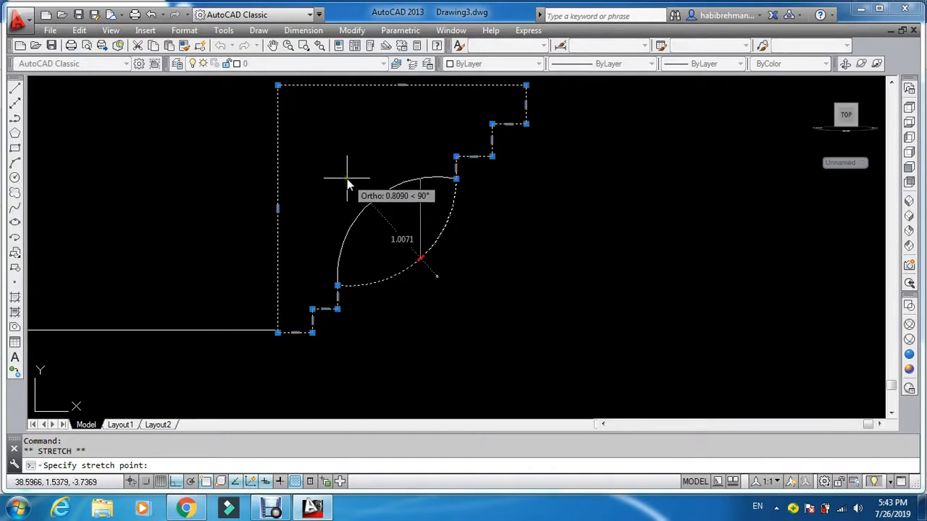
key(Escape)
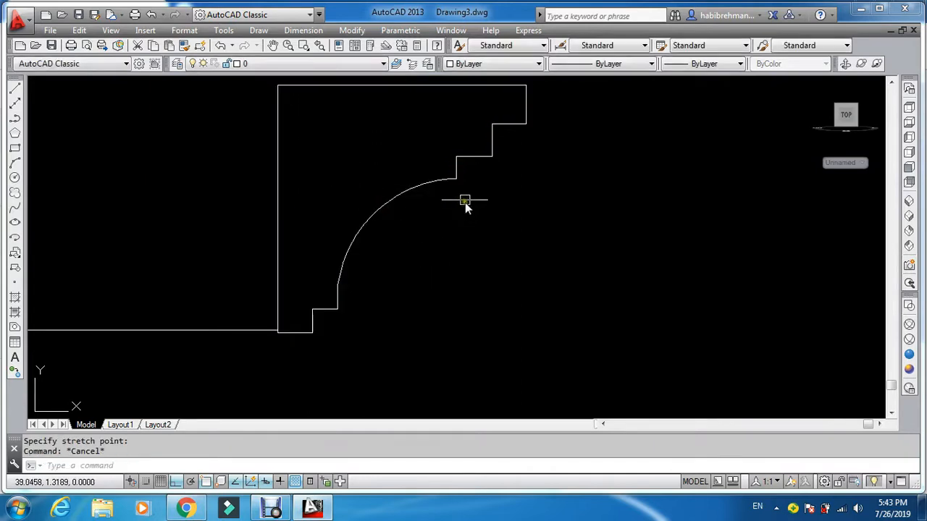
- Move the moulding profile so its lower corner on the vertical edge sits exactly on the endpoint of the path's long segment
scroll(500, 152, down, 2)
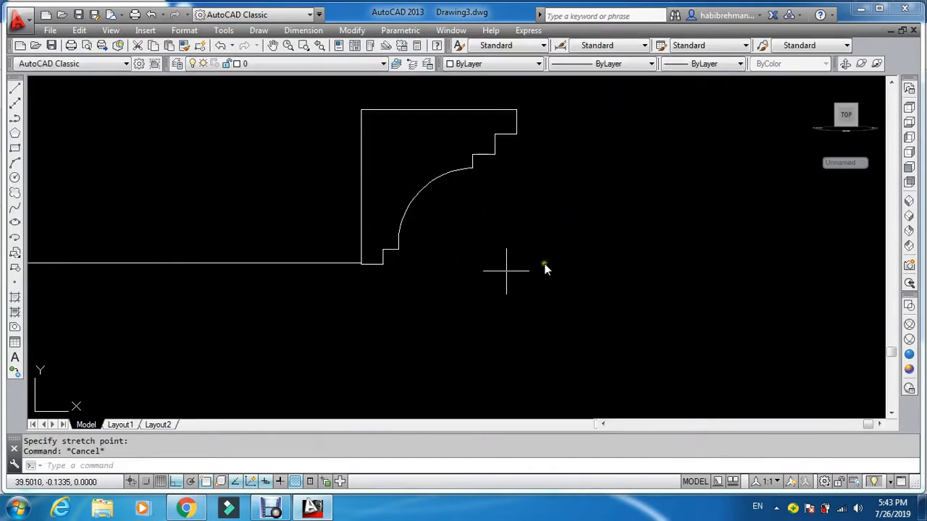
scroll(351, 253, up, 8)
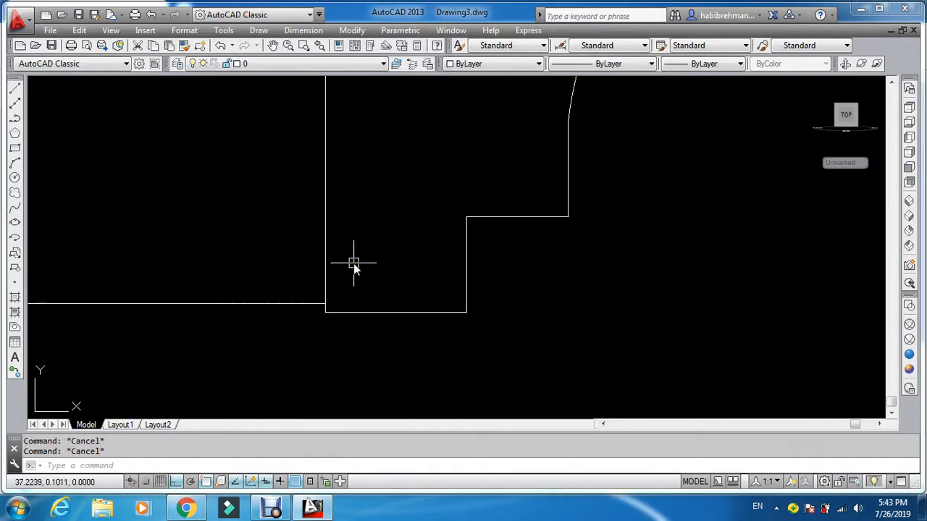
text(m)
key(Return)
click(399, 269)
click(384, 326)
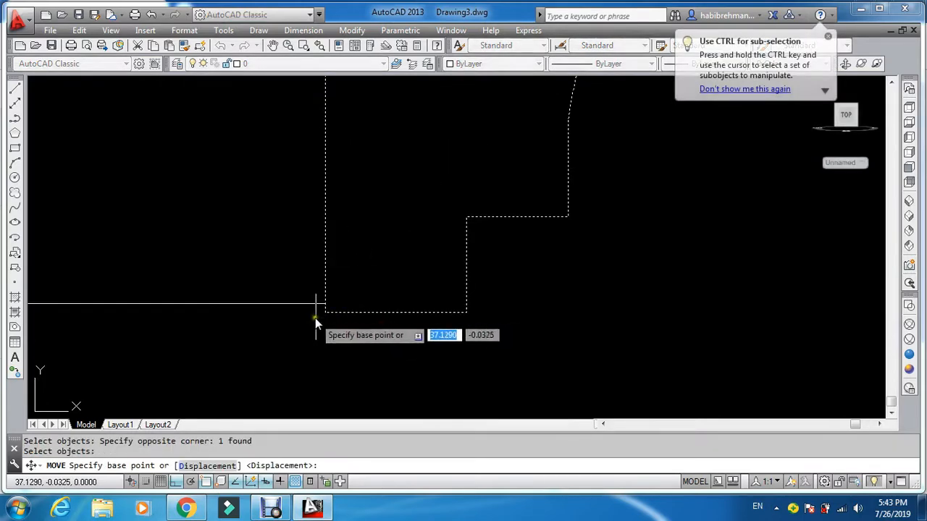
click(326, 312)
click(325, 303)
key(Escape)
key(Escape)
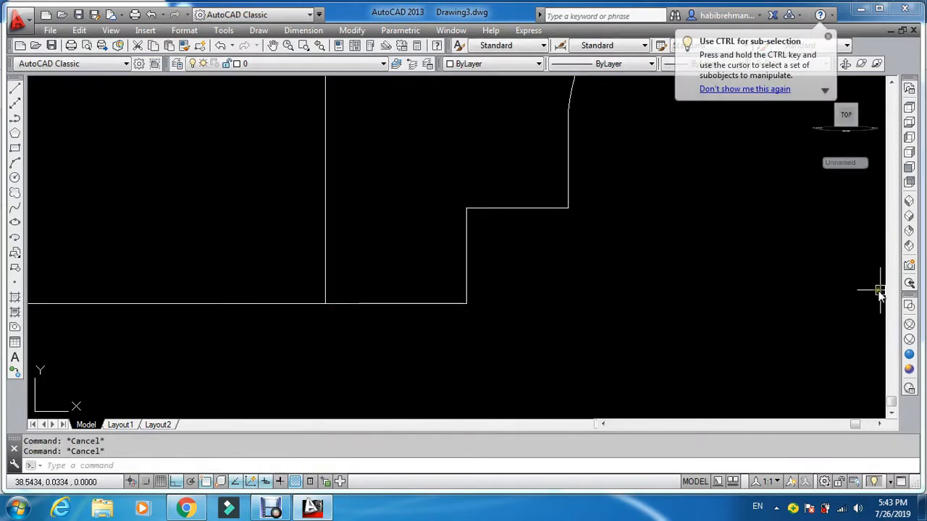
- In the Top view, rotate the profile 90° clockwise about its path end so it stands perpendicular to the path's long segment
click(908, 205)
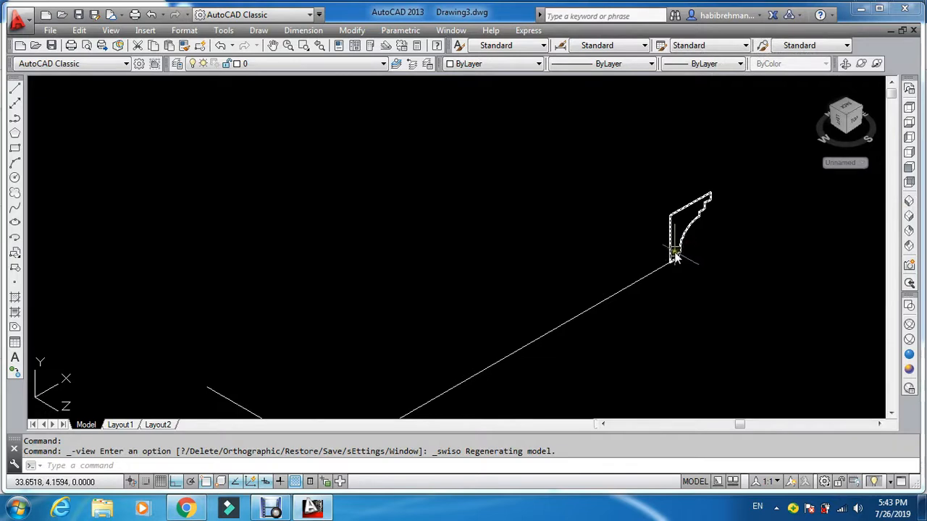
scroll(663, 275, down, 2)
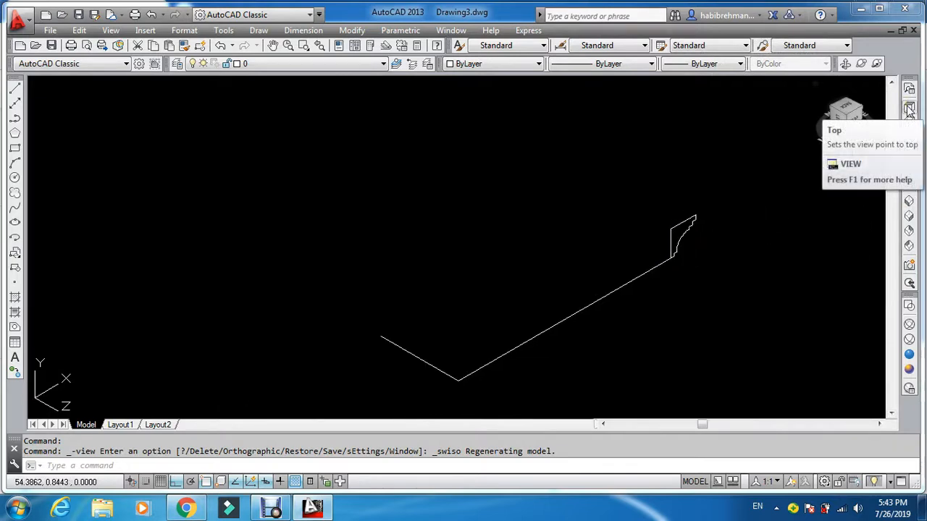
click(909, 107)
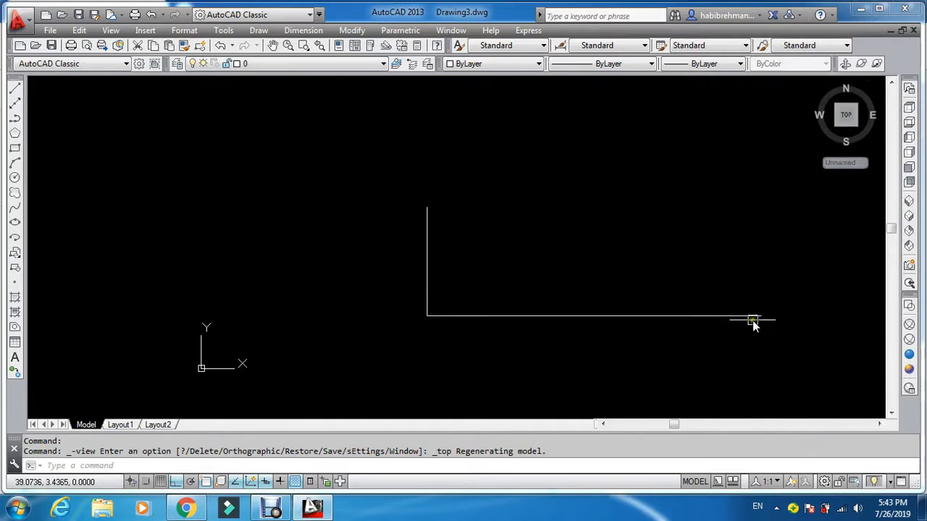
click(750, 316)
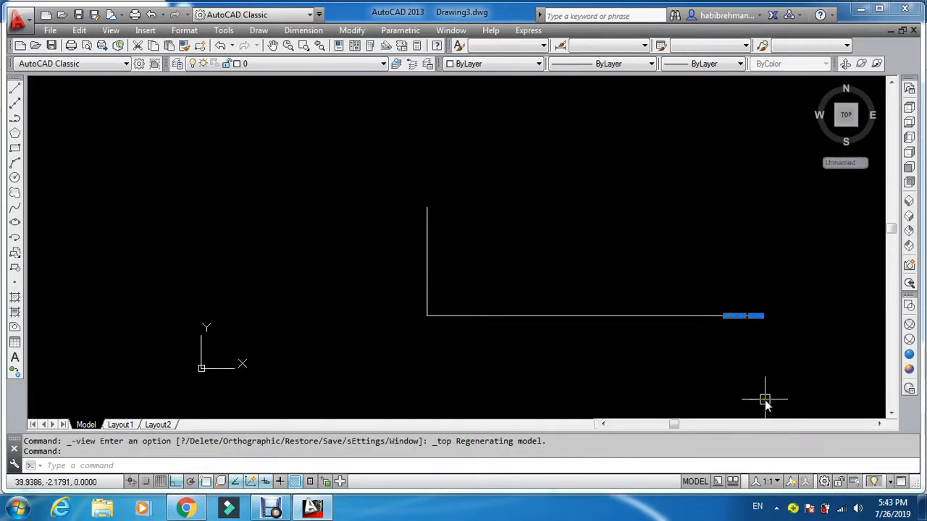
text(ro)
key(Return)
click(727, 317)
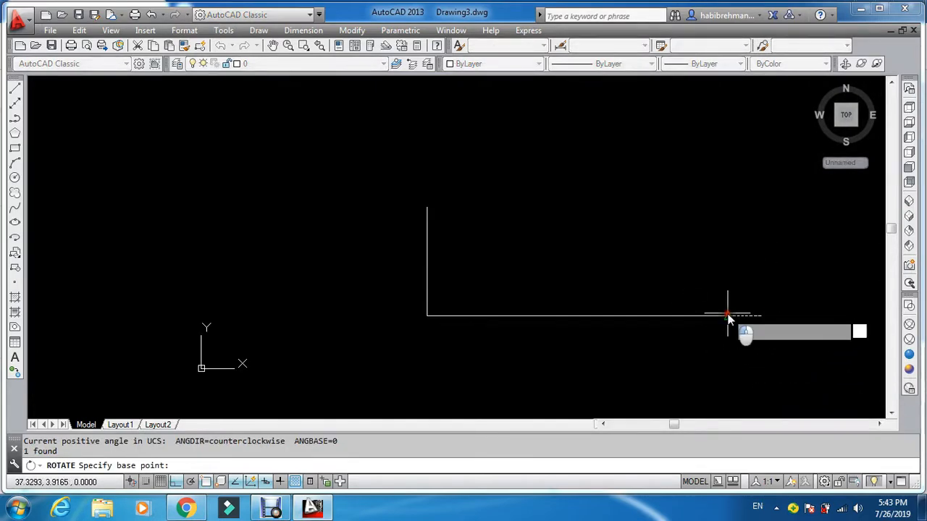
click(737, 354)
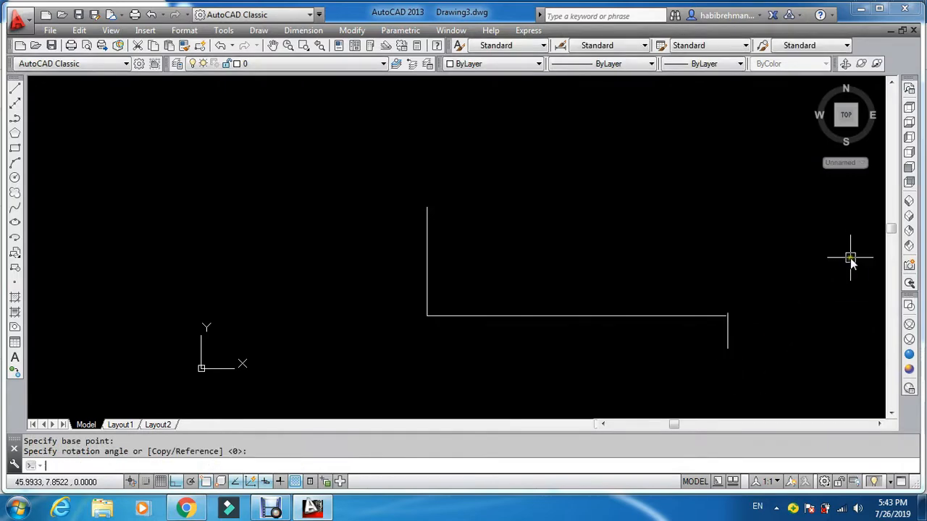
key(Escape)
- Move the rotated profile so its end snaps onto the endpoint of the path's long segment
scroll(717, 311, up, 6)
key(Escape)
scroll(674, 235, up, 2)
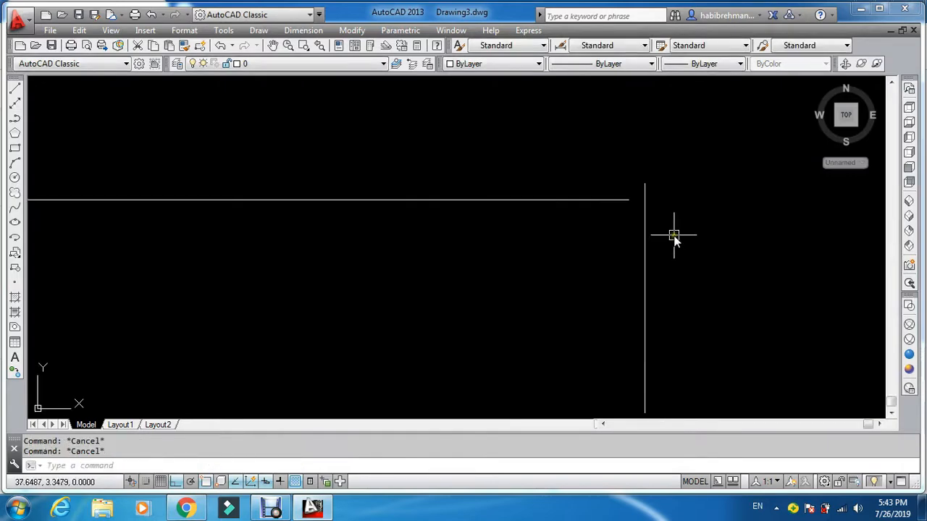
text(m)
key(Return)
scroll(661, 209, up, 2)
click(666, 207)
click(628, 238)
right_click(629, 236)
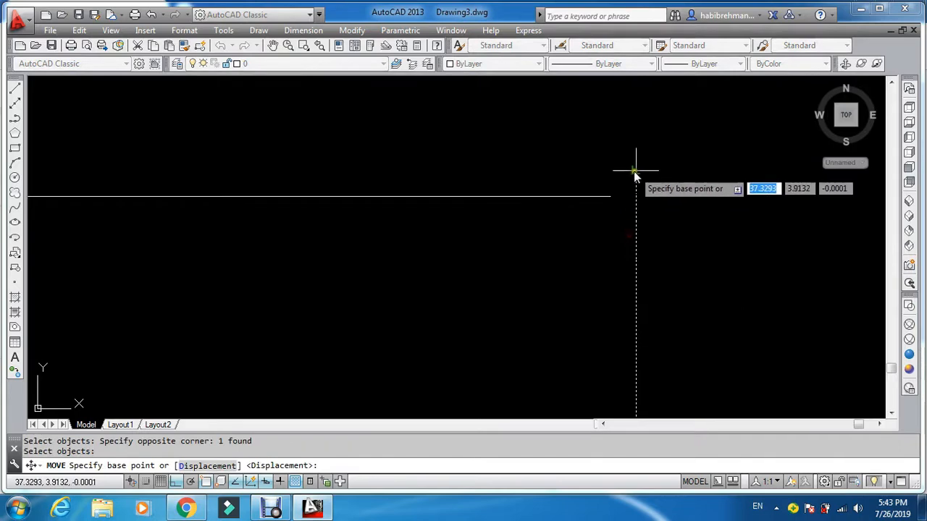
click(635, 179)
click(612, 197)
key(Escape)
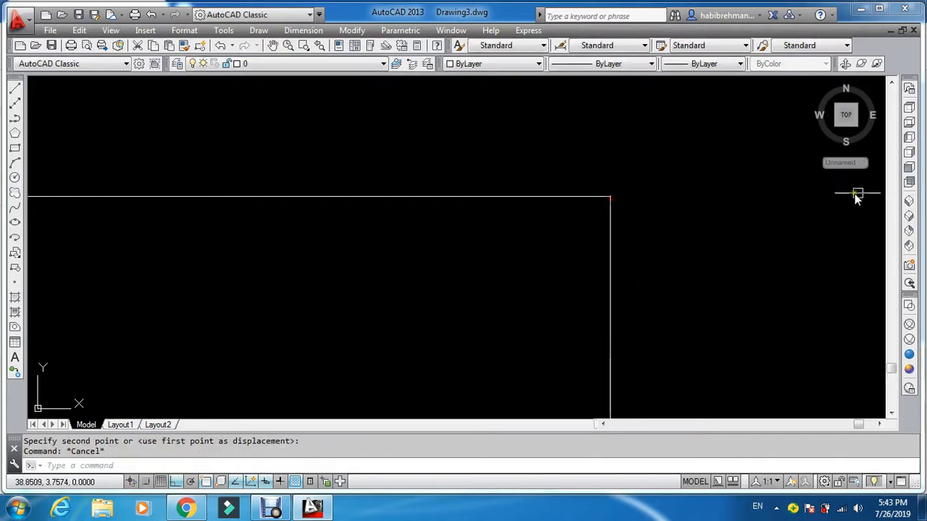
- In the SW Isometric view, extrude the moulding profile along the L-shaped polyline using the Path option
click(909, 201)
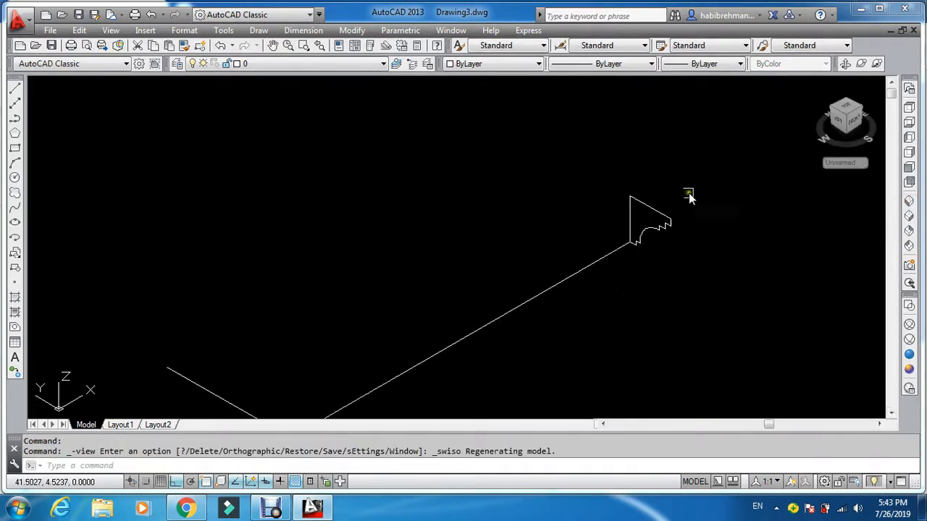
scroll(654, 243, down, 2)
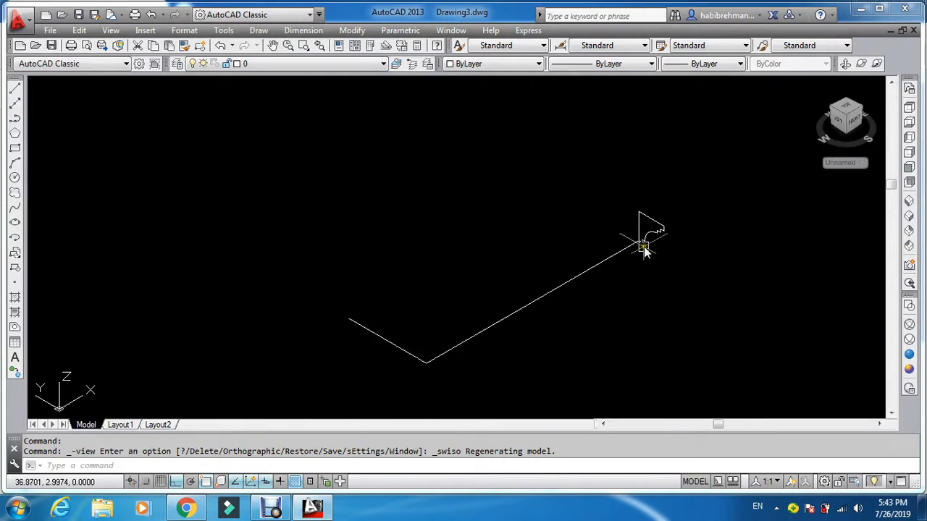
text(ext)
key(Return)
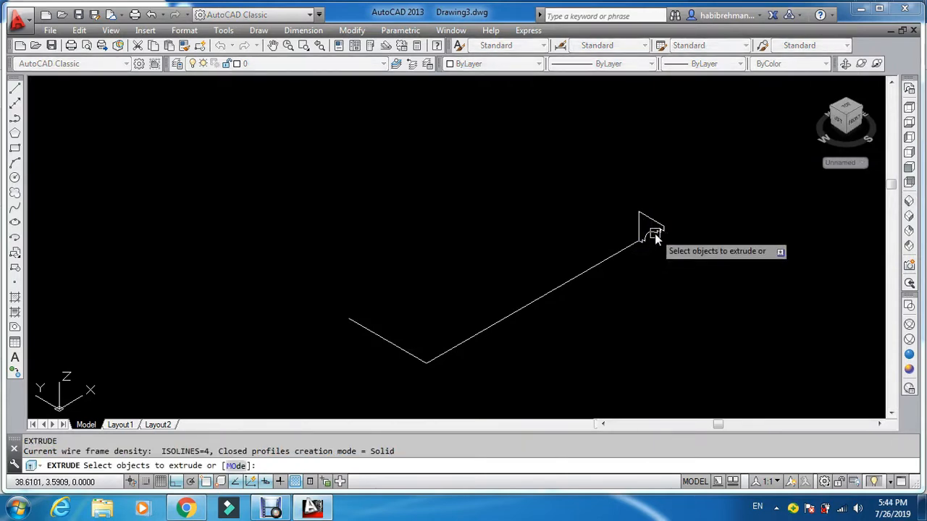
click(655, 233)
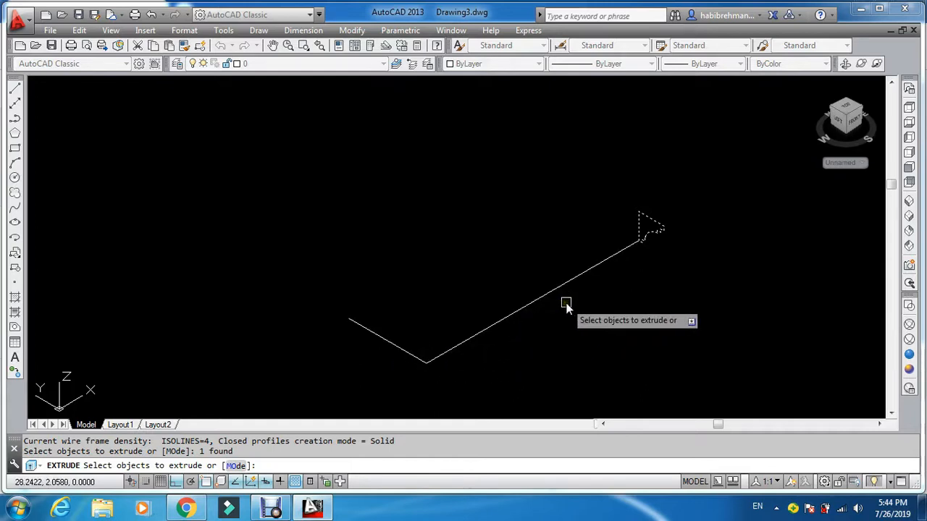
key(Return)
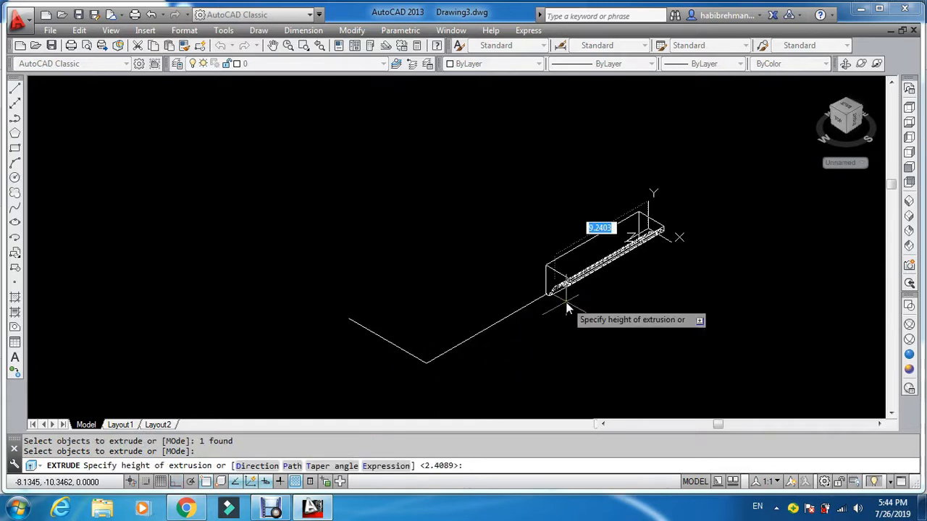
text(p)
key(Return)
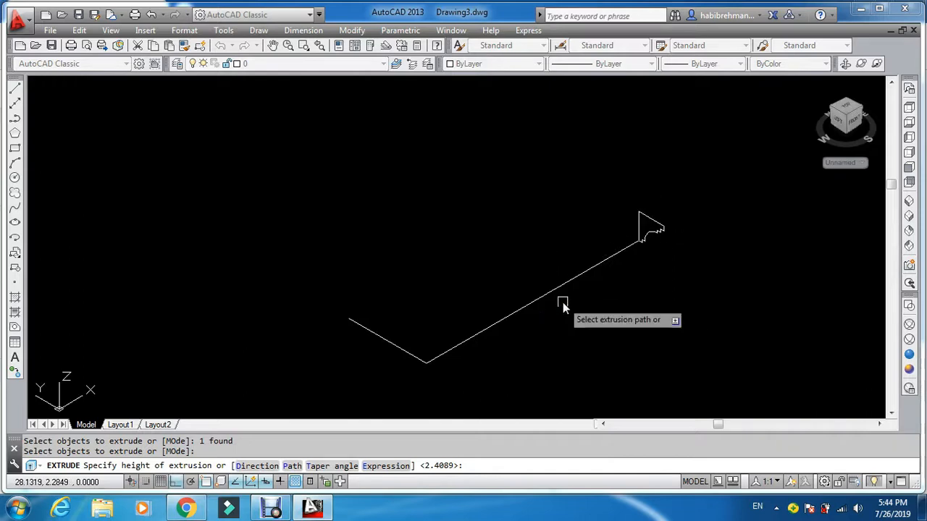
click(521, 311)
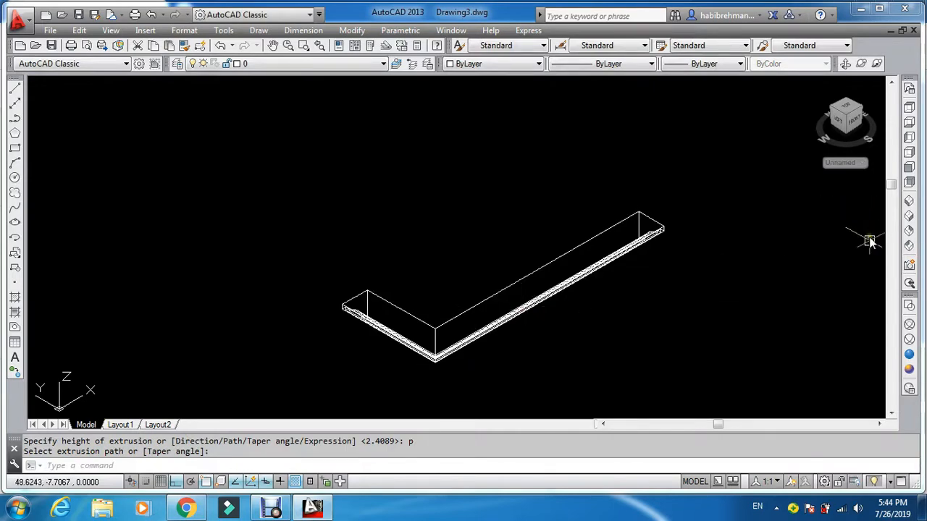
- Shade the extruded moulding in the Conceptual visual style and orbit it with Free Orbit to examine its stepped, concave faces and mitred corner
click(910, 370)
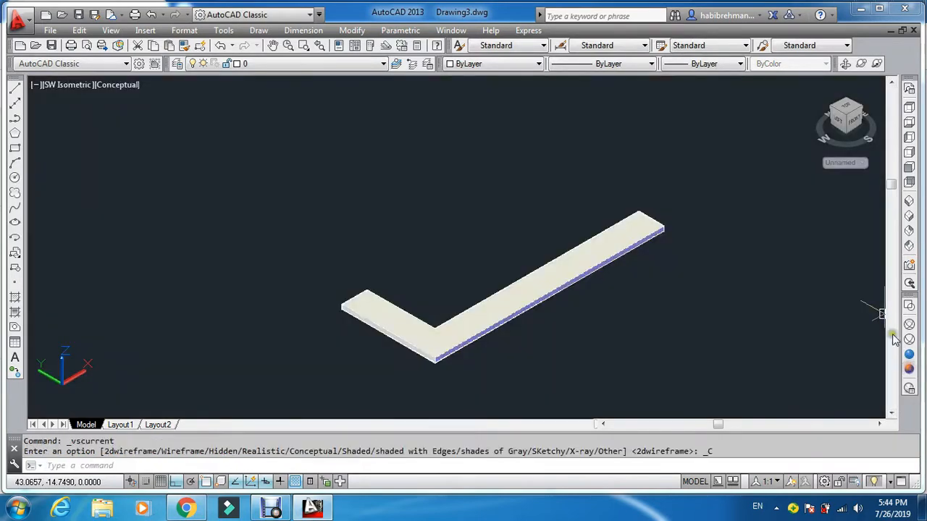
click(867, 63)
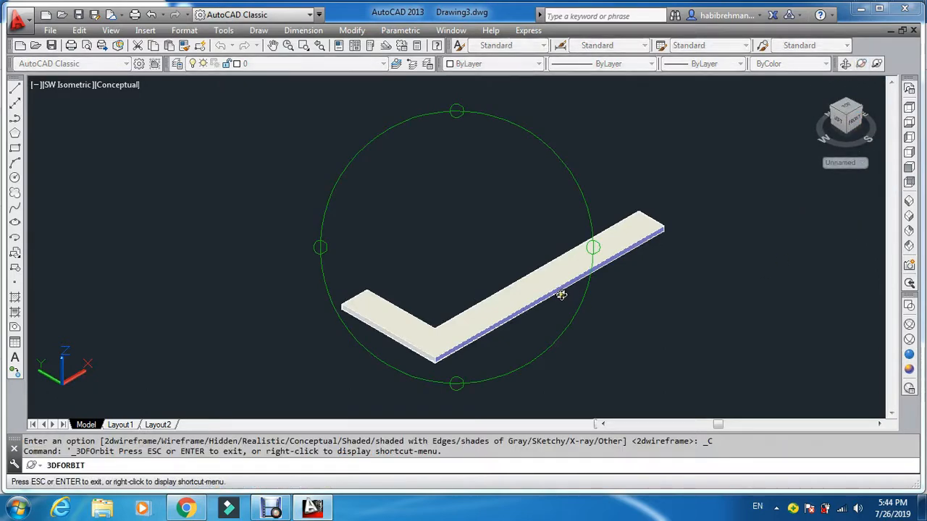
drag(562, 295, 385, 257)
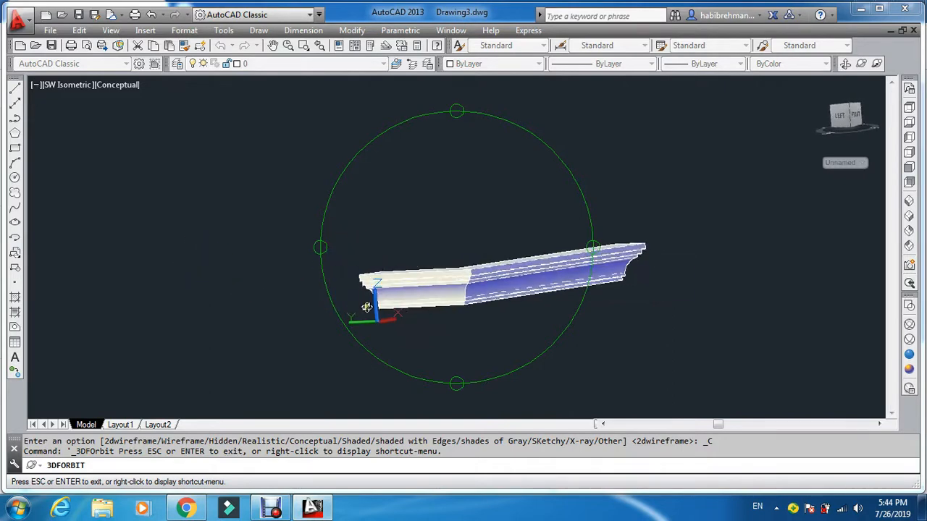
mouse_move(367, 307)
mouse_down()
mouse_move(348, 297)
mouse_move(356, 296)
mouse_up()
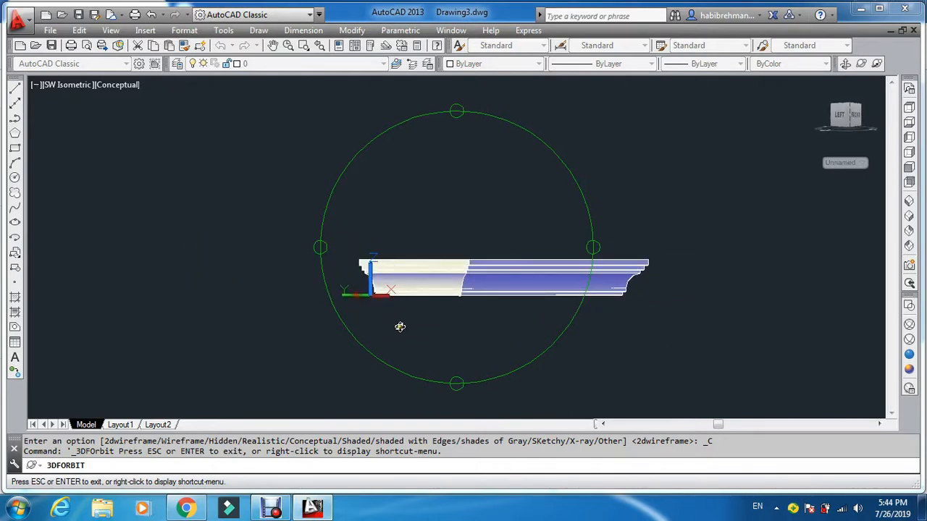
drag(400, 327, 530, 253)
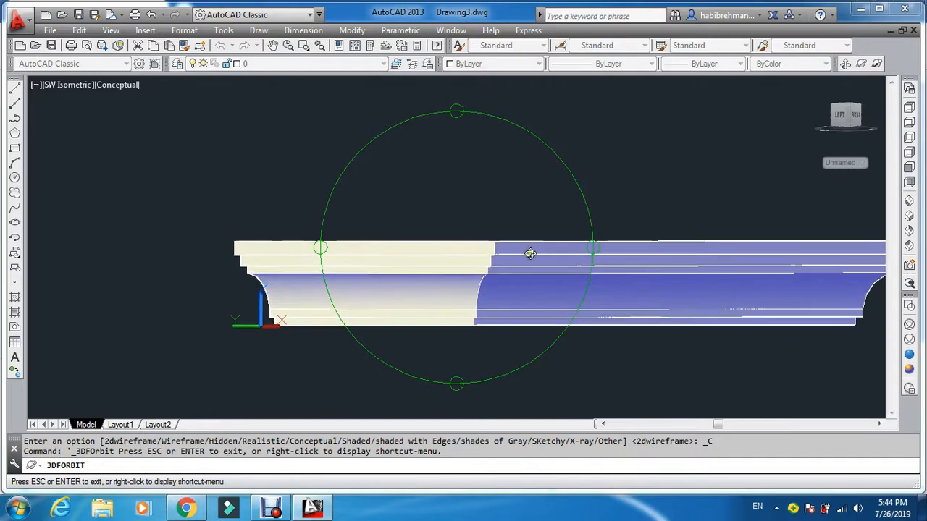
drag(315, 262, 556, 304)
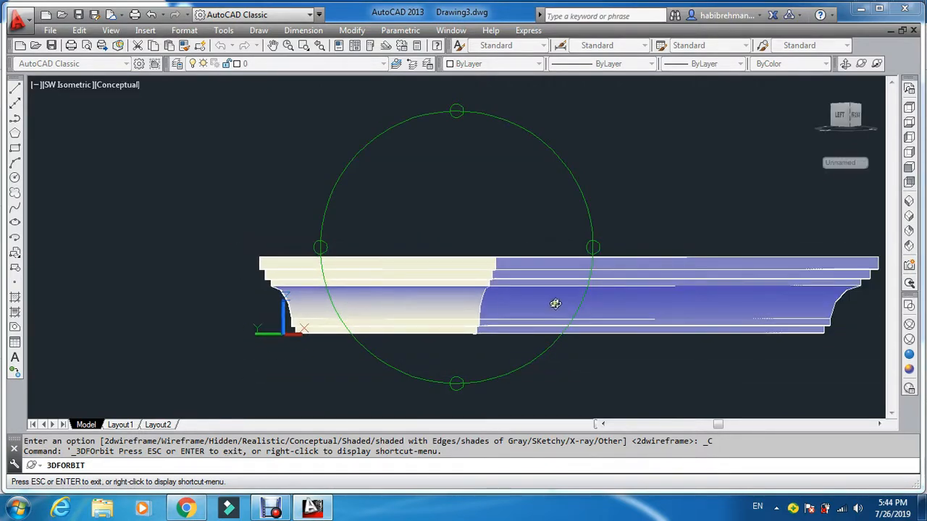
drag(695, 313, 699, 305)
drag(806, 264, 791, 272)
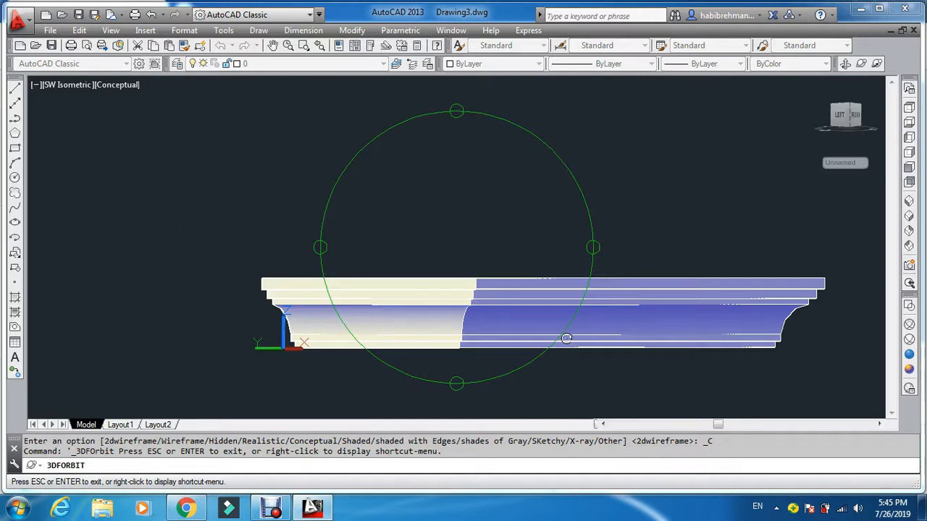
key(Escape)
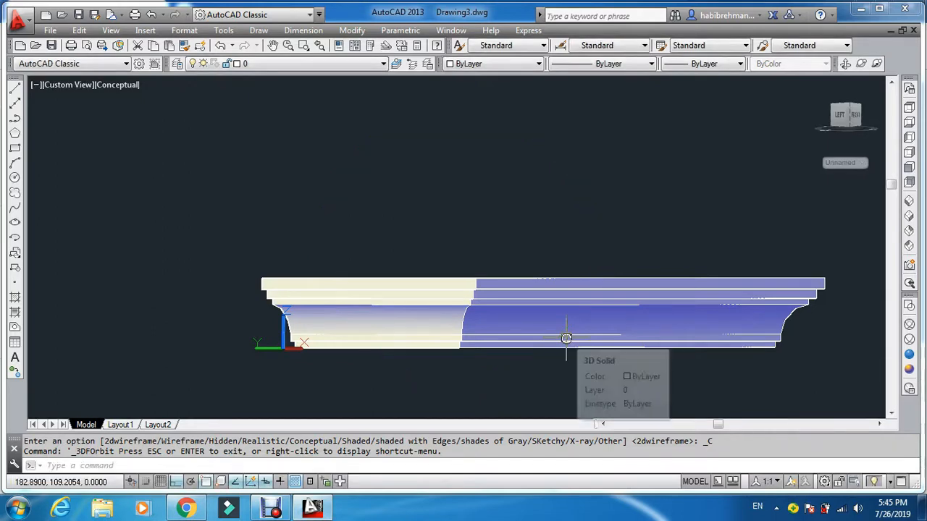
click(651, 320)
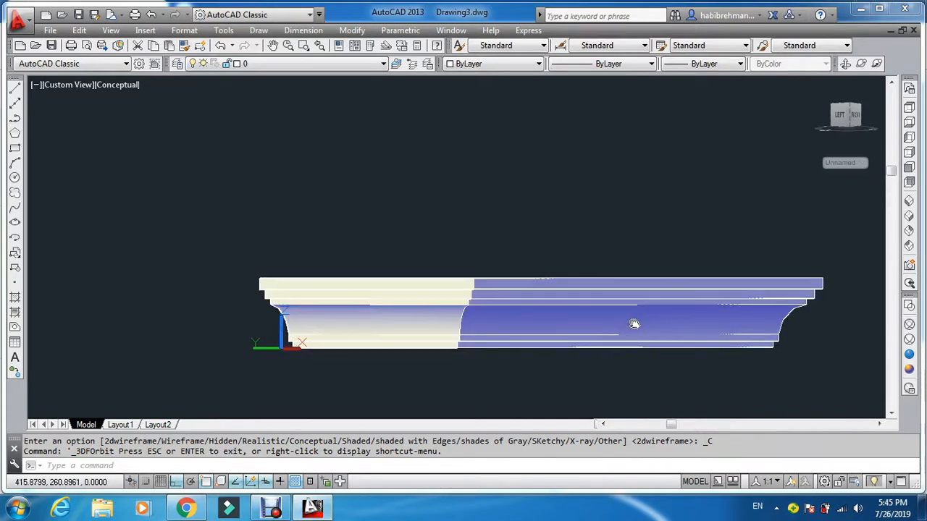
middle_drag(633, 323, 591, 310)
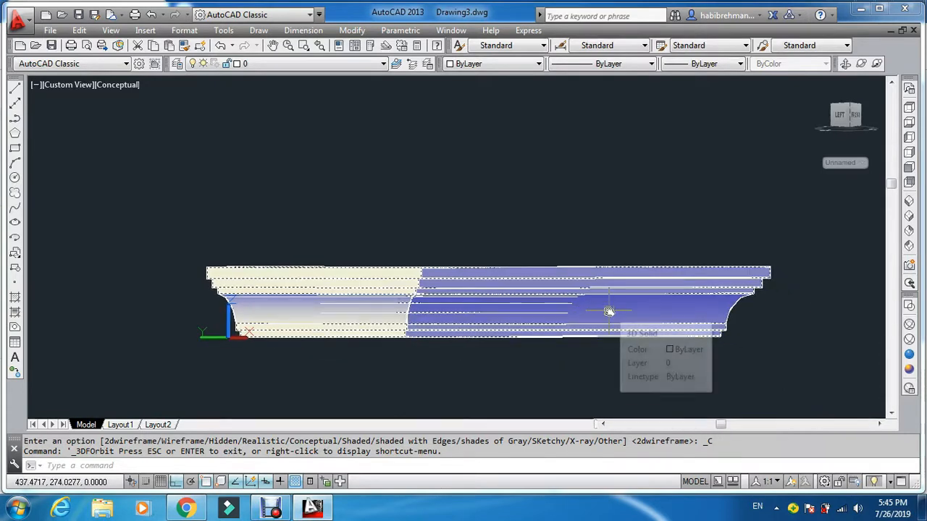